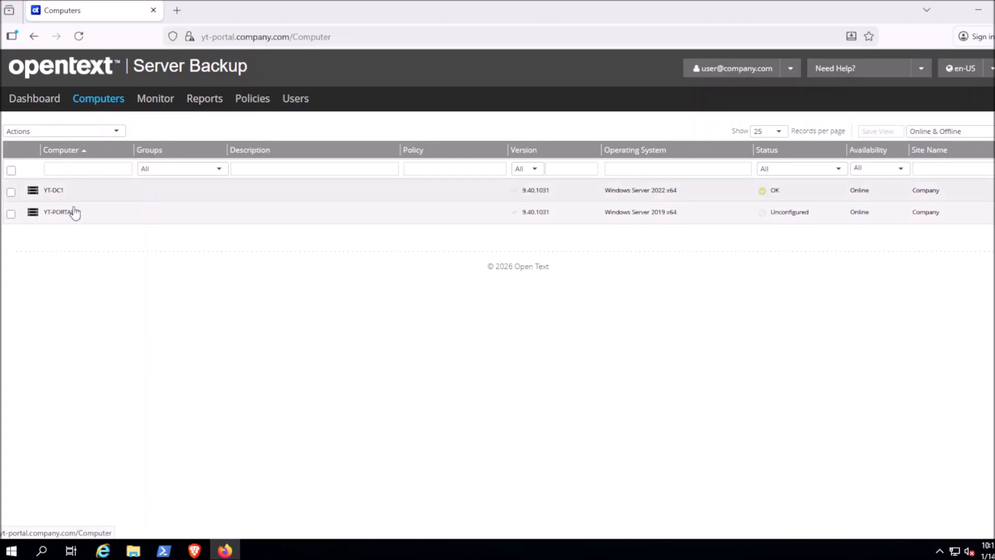
Step: Select the YT-PORTAL server and list the available job task types
{"action": "left_click", "coordinate": [246, 219]}
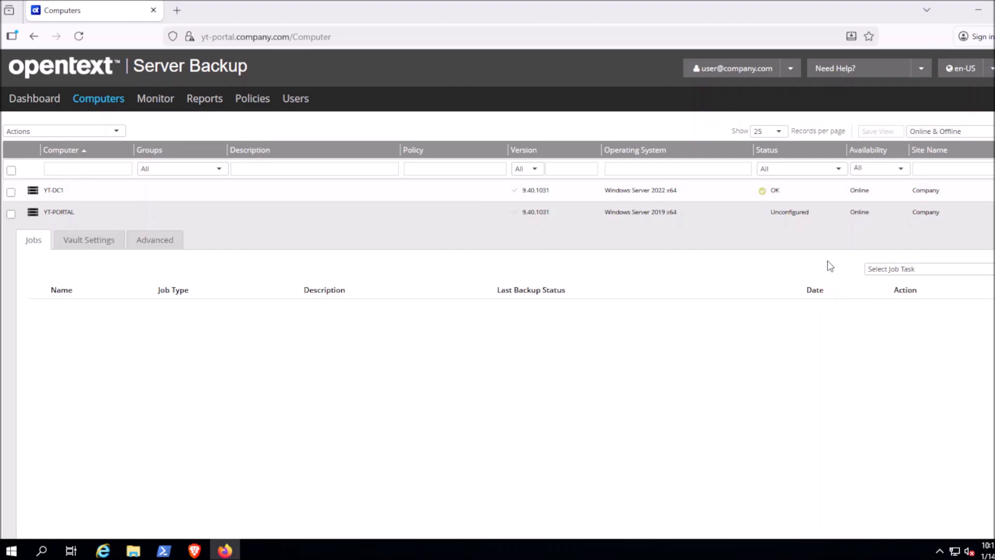
{"action": "left_click", "coordinate": [903, 270]}
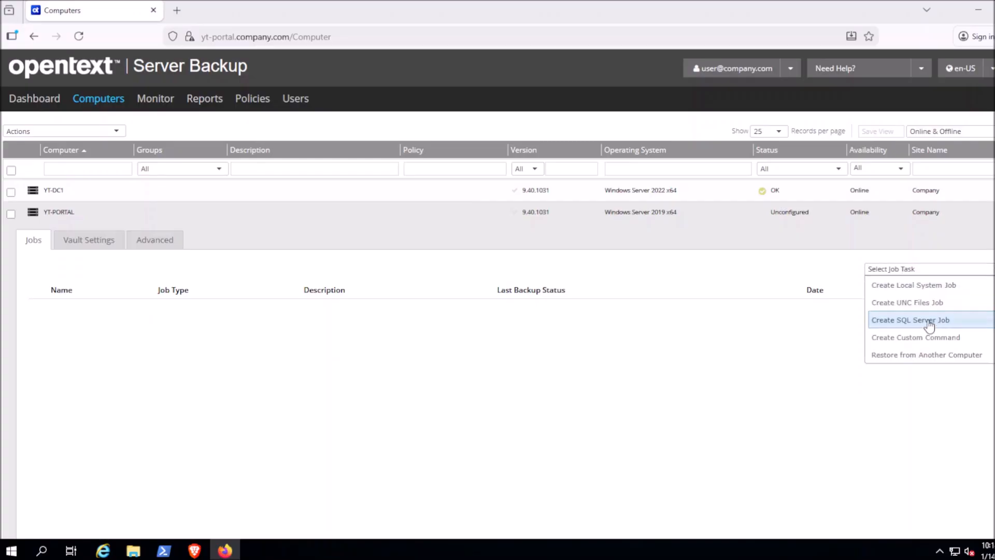
Step: Start a SQL Server job and connect to the SQLEXPRESS instance with Windows authentication
{"action": "left_click", "coordinate": [964, 326]}
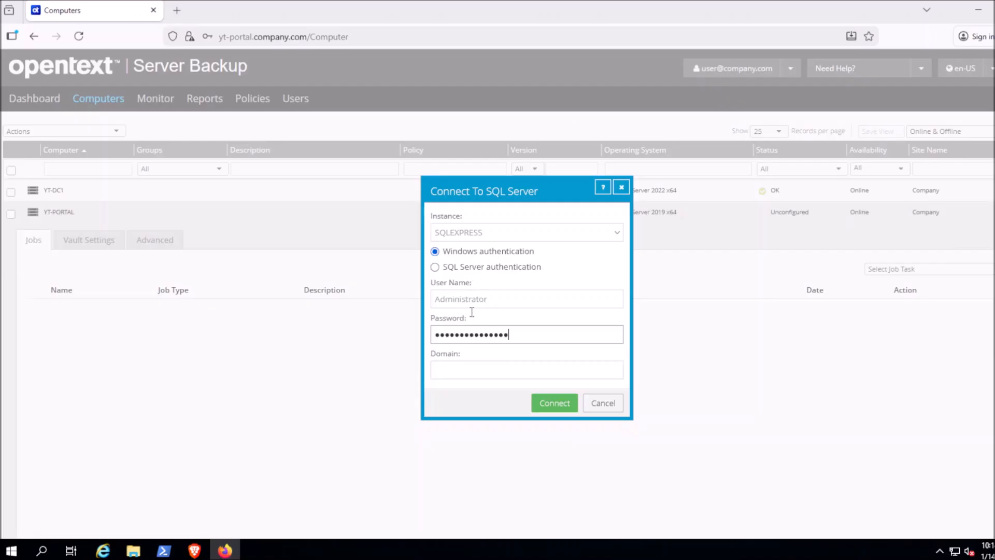
{"action": "left_click", "coordinate": [617, 234]}
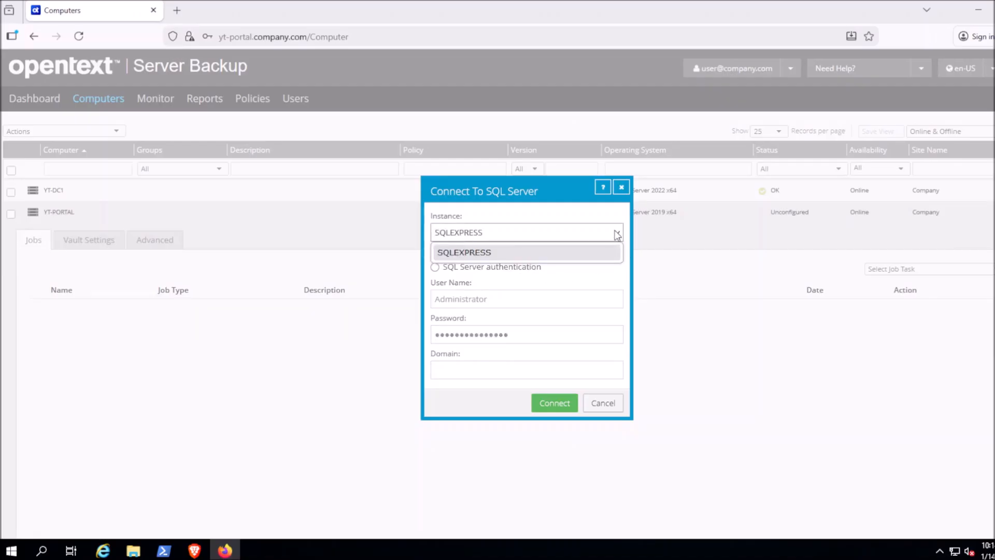
{"action": "left_click", "coordinate": [596, 253]}
{"action": "left_click", "coordinate": [555, 403]}
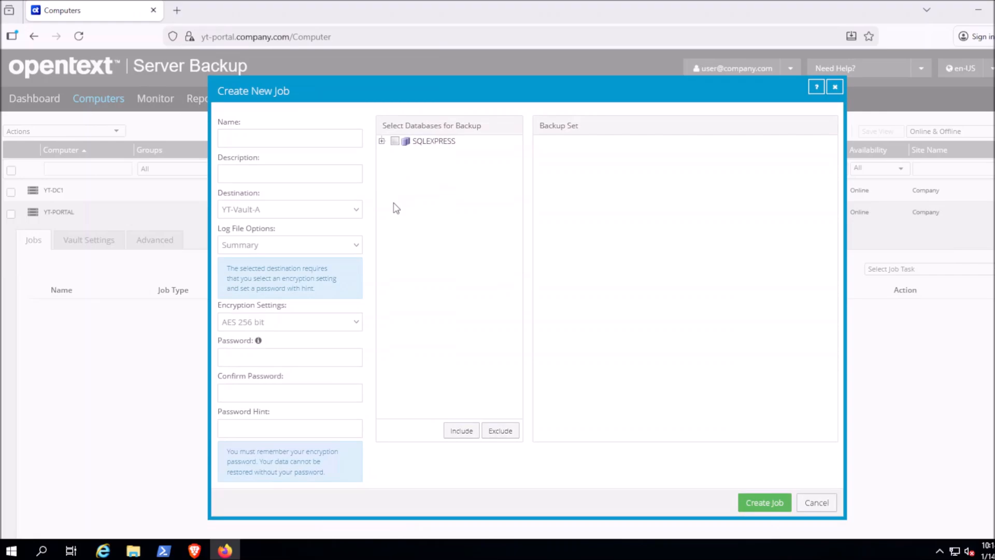
Step: Name the new job 'SQL' and move on to its YT-Vault-A destination
{"action": "left_click", "coordinate": [253, 138]}
{"action": "type", "text": "SQL"}
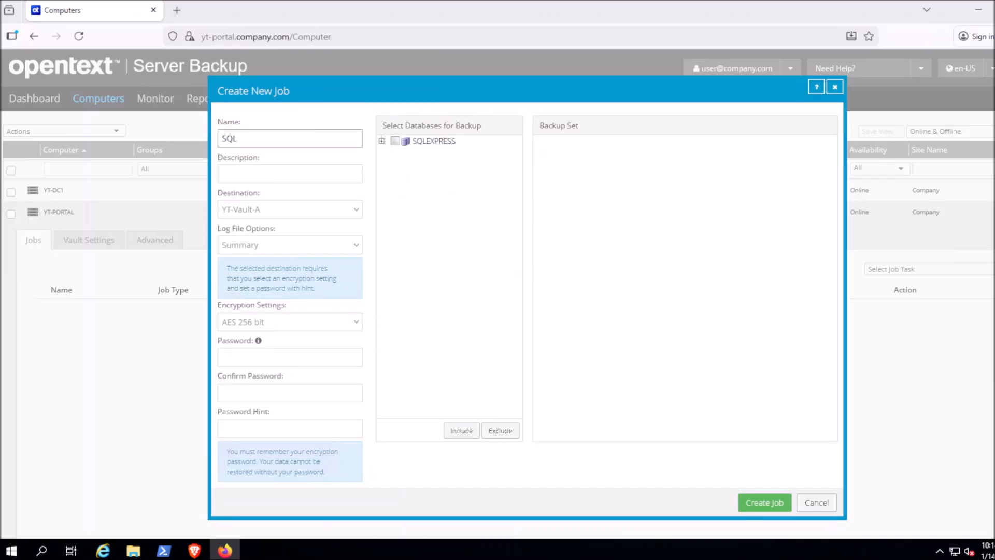
{"action": "left_click", "coordinate": [297, 209]}
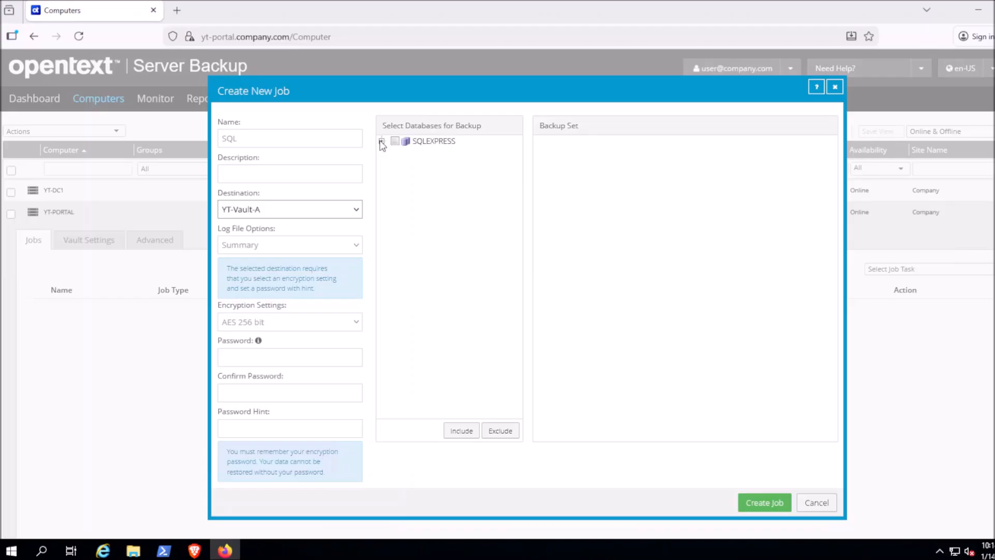
Step: Add the whole SQLEXPRESS instance to the backup set, then drop the HangFire exclusion
{"action": "left_click", "coordinate": [382, 142]}
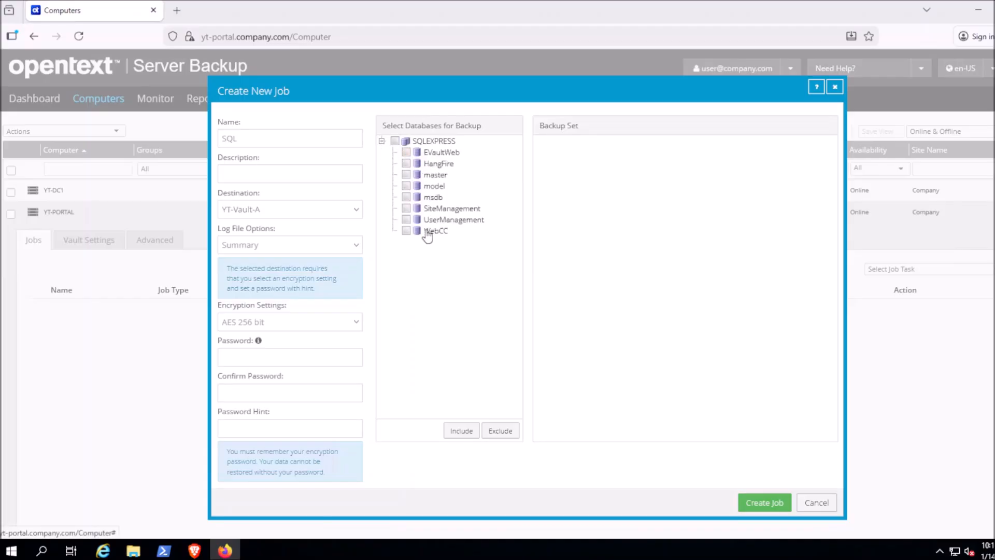
{"action": "left_click", "coordinate": [395, 141]}
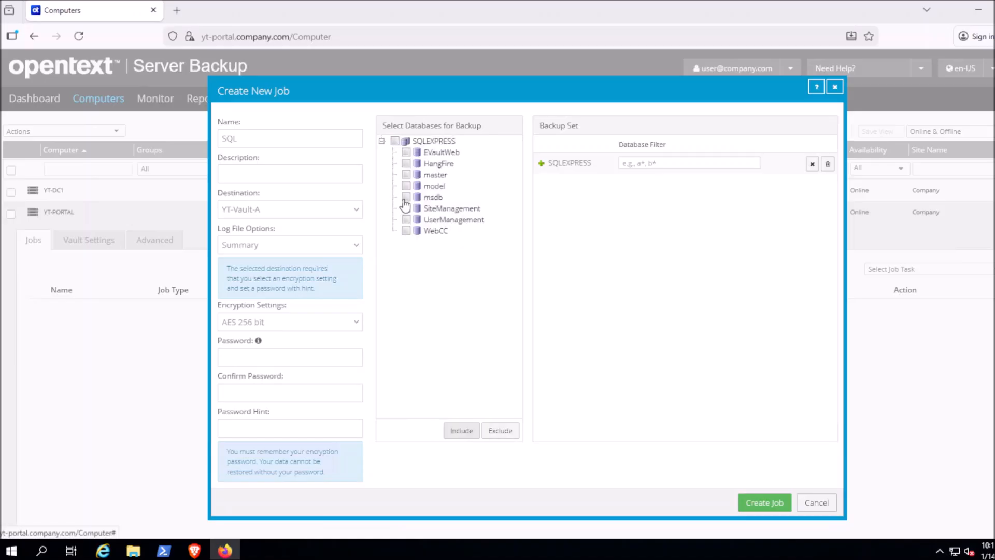
{"action": "left_click", "coordinate": [406, 163]}
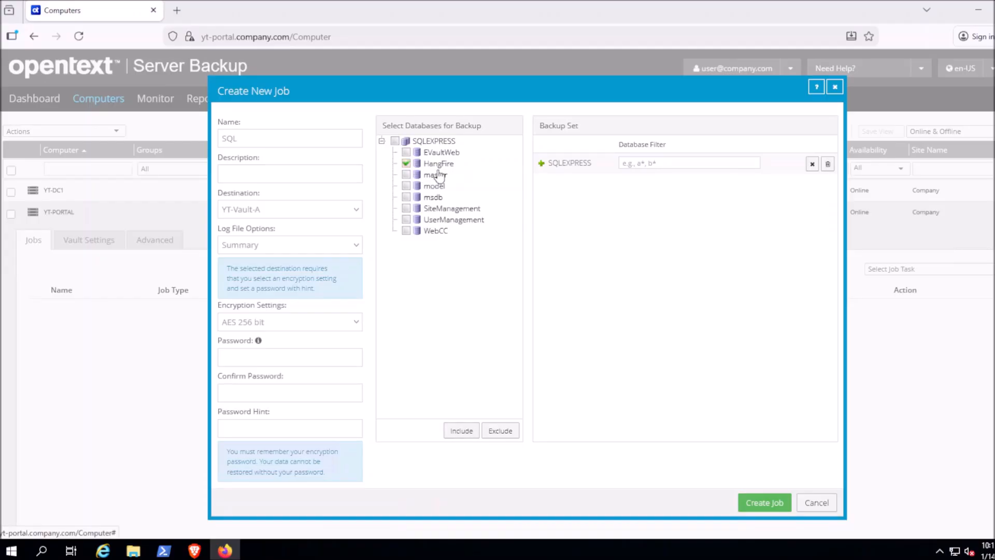
{"action": "left_click", "coordinate": [504, 431]}
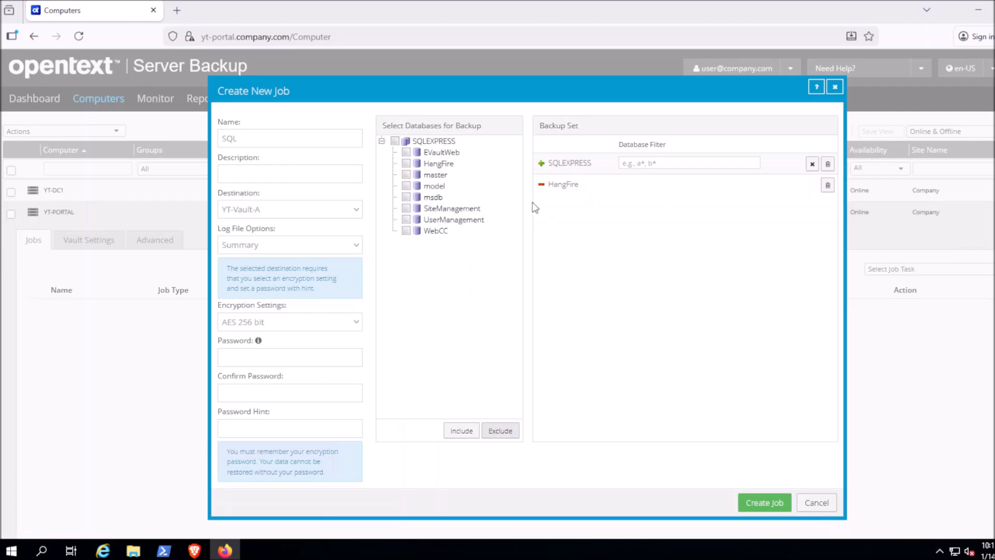
{"action": "left_click", "coordinate": [828, 186]}
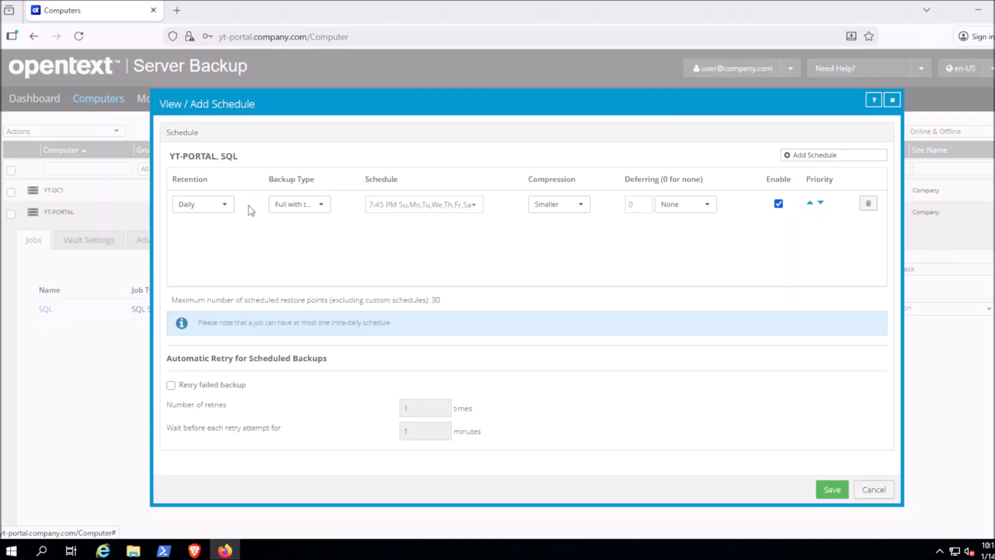
Step: Set the schedule's backup type to Full with transaction logs
{"action": "left_click", "coordinate": [321, 206]}
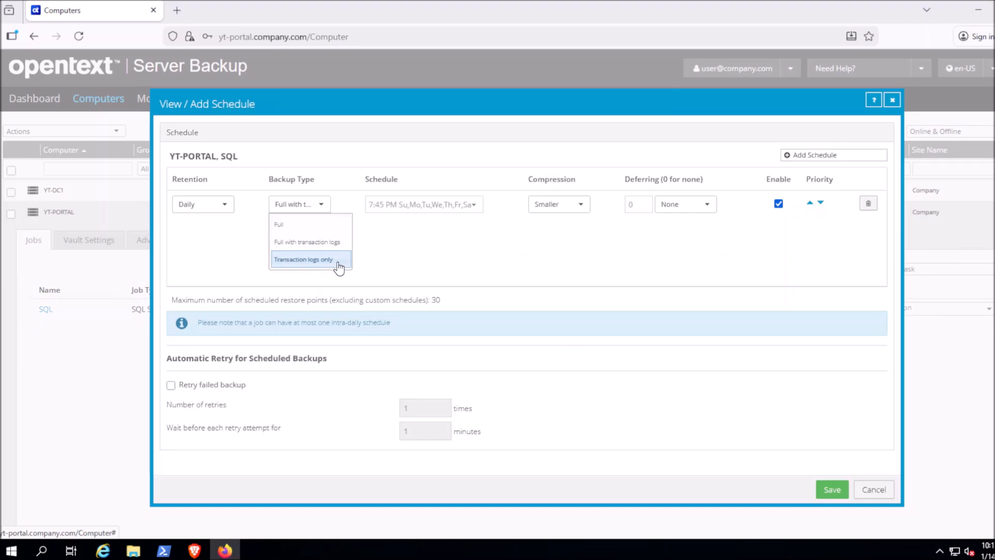
{"action": "left_click", "coordinate": [325, 243]}
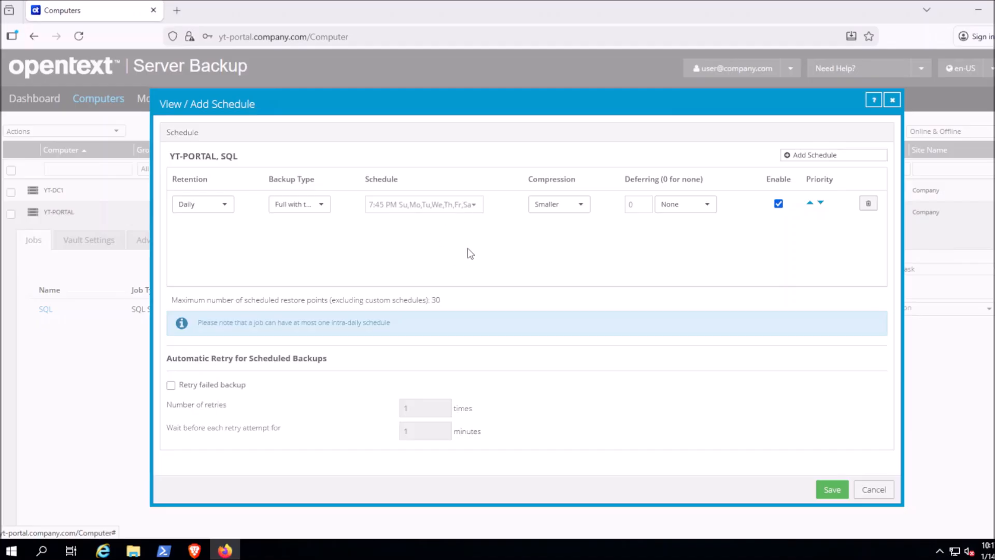
Step: Retry failed backups 6 times, 10 minutes apart, and save the schedule
{"action": "left_click", "coordinate": [171, 386]}
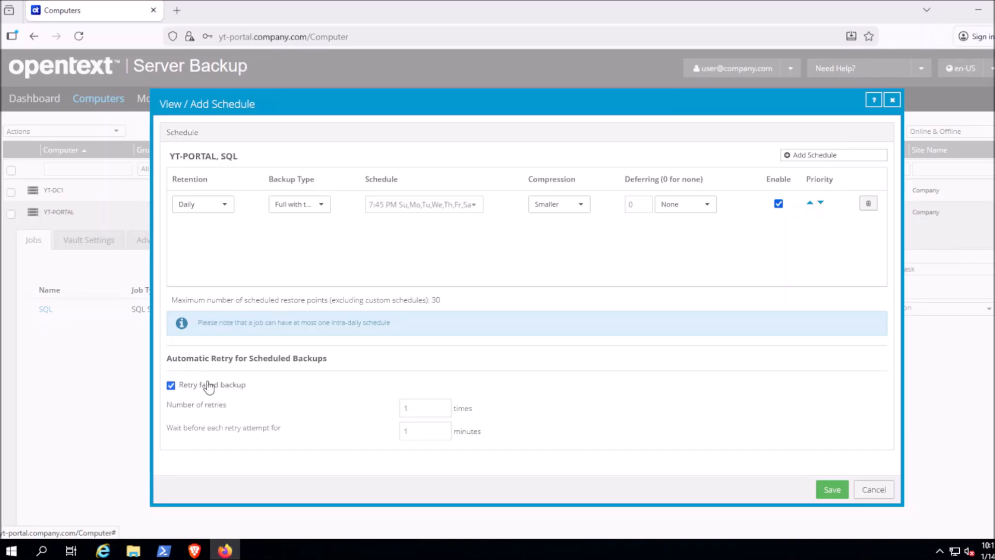
{"action": "double_click", "coordinate": [424, 407]}
{"action": "type", "text": "6"}
{"action": "left_click", "coordinate": [429, 433]}
{"action": "type", "text": "0"}
{"action": "left_click", "coordinate": [821, 495]}
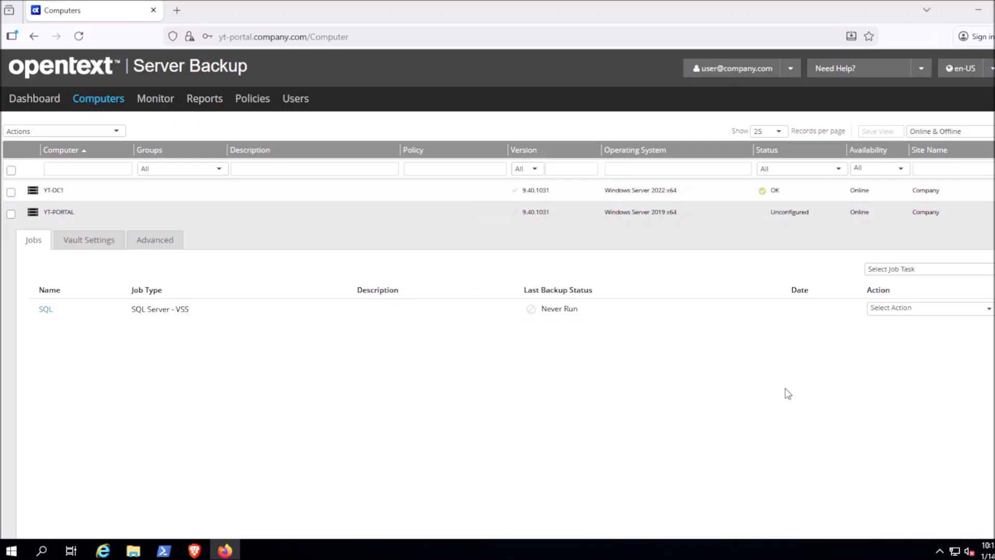
Step: Run the SQL job now, close Process Details when done, and refresh the Computers page
{"action": "left_click", "coordinate": [888, 312]}
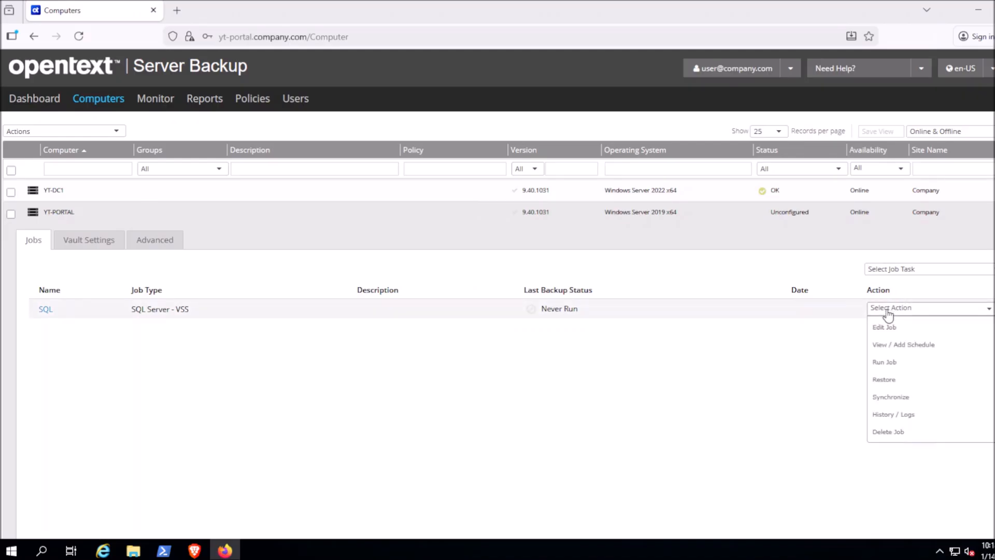
{"action": "left_click", "coordinate": [886, 363]}
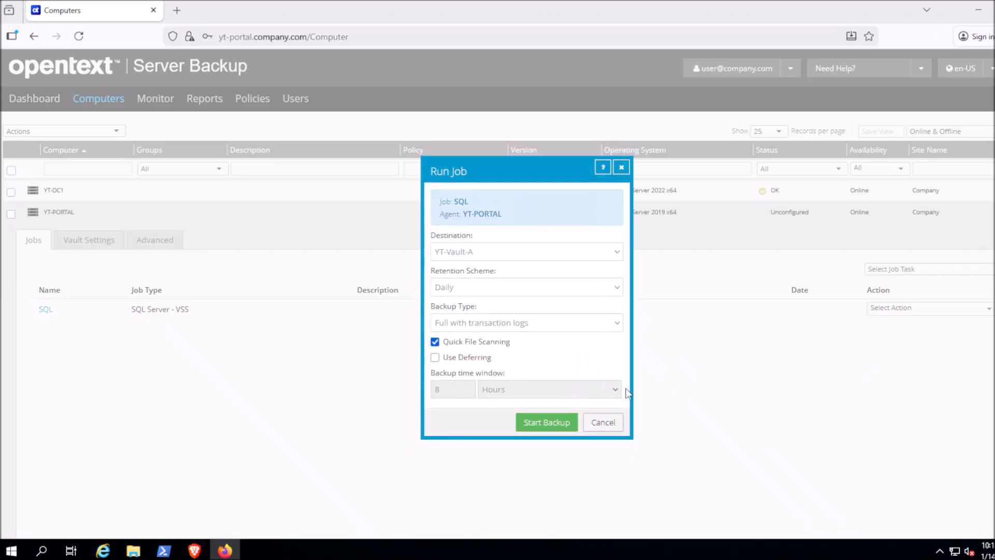
{"action": "left_click", "coordinate": [549, 408]}
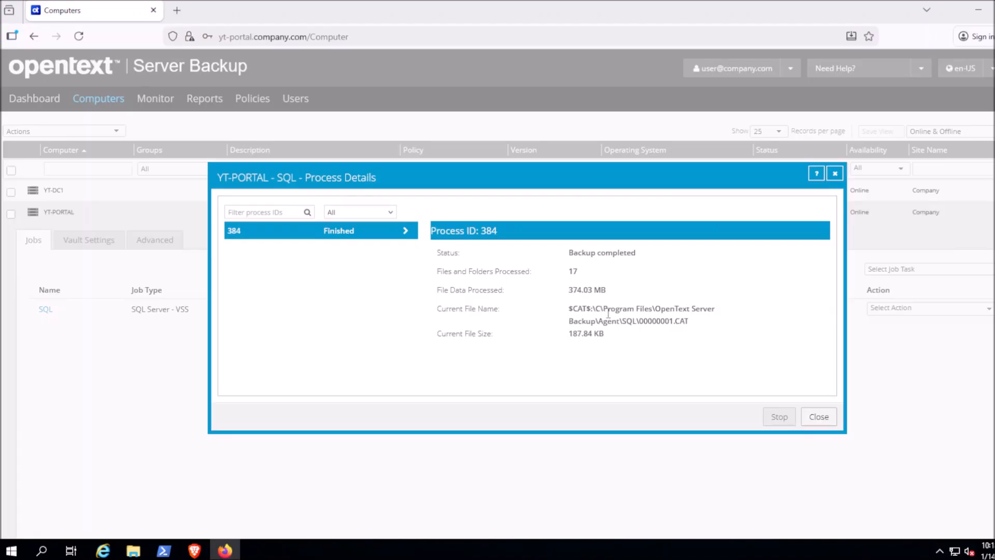
{"action": "left_click", "coordinate": [826, 419]}
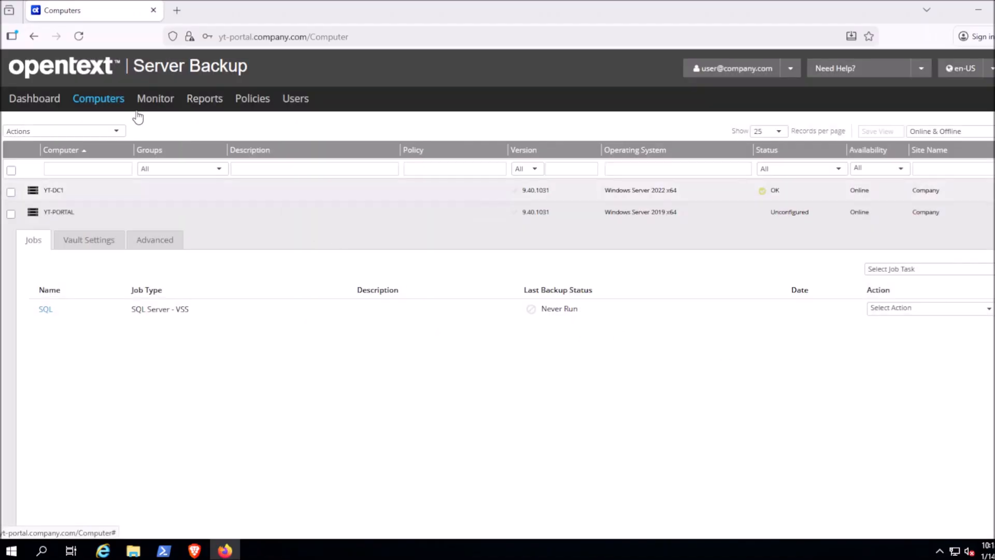
{"action": "left_click", "coordinate": [111, 101]}
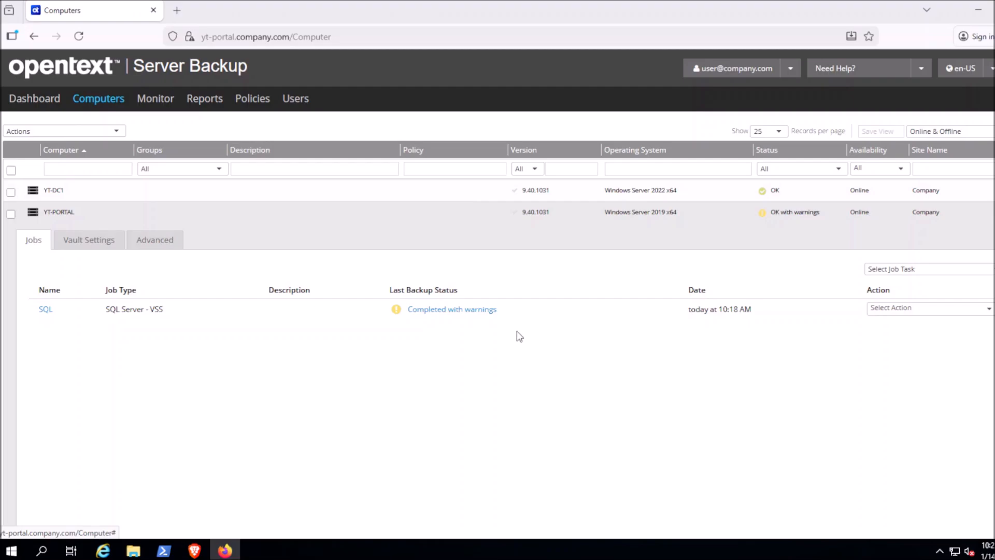
Step: Open the log of the SQL job's 10:18 AM Completed with warnings backup
{"action": "left_click", "coordinate": [472, 314]}
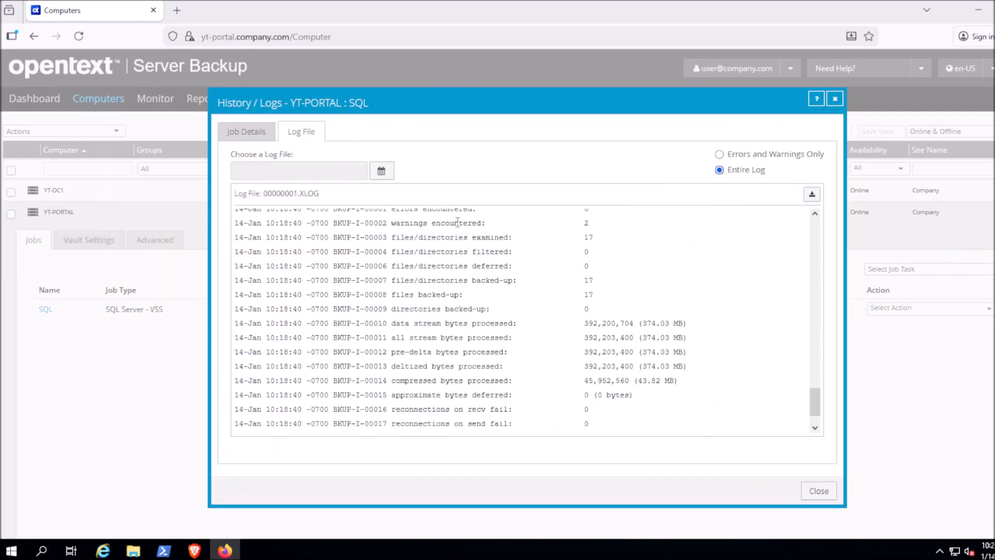
Step: Inspect the warnings and byte-count lines in 00000001.XLOG and scroll to its end
{"action": "triple_click", "coordinate": [457, 223]}
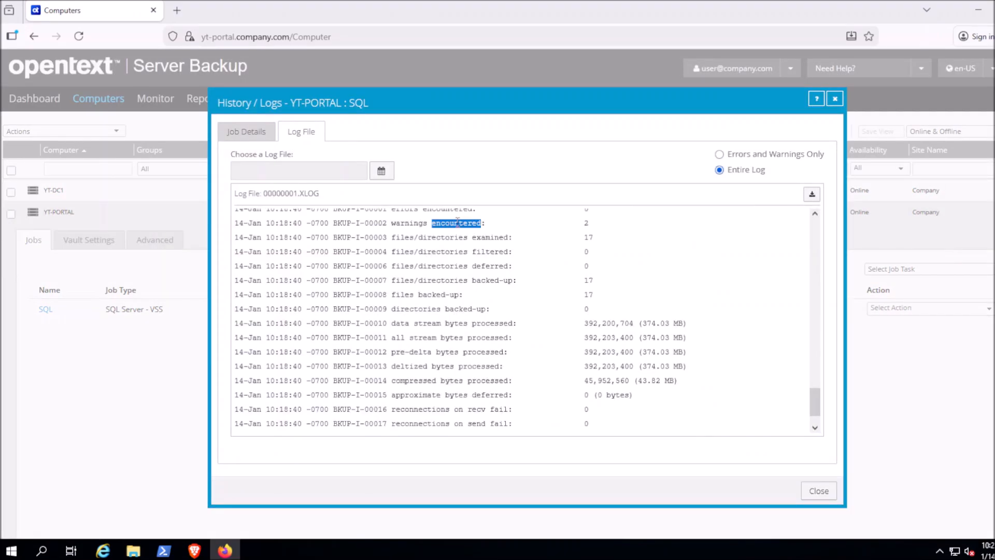
{"action": "left_click", "coordinate": [599, 229]}
{"action": "left_click_drag", "start_coordinate": [683, 385], "coordinate": [365, 237]}
{"action": "left_click", "coordinate": [669, 342]}
{"action": "scroll", "coordinate": [699, 354], "scroll_direction": "down", "scroll_amount": 1}
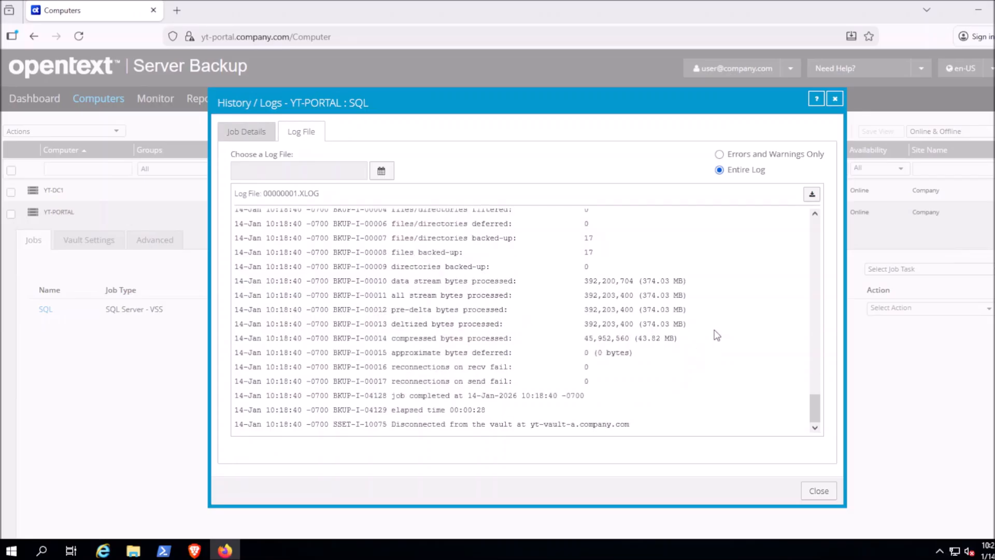